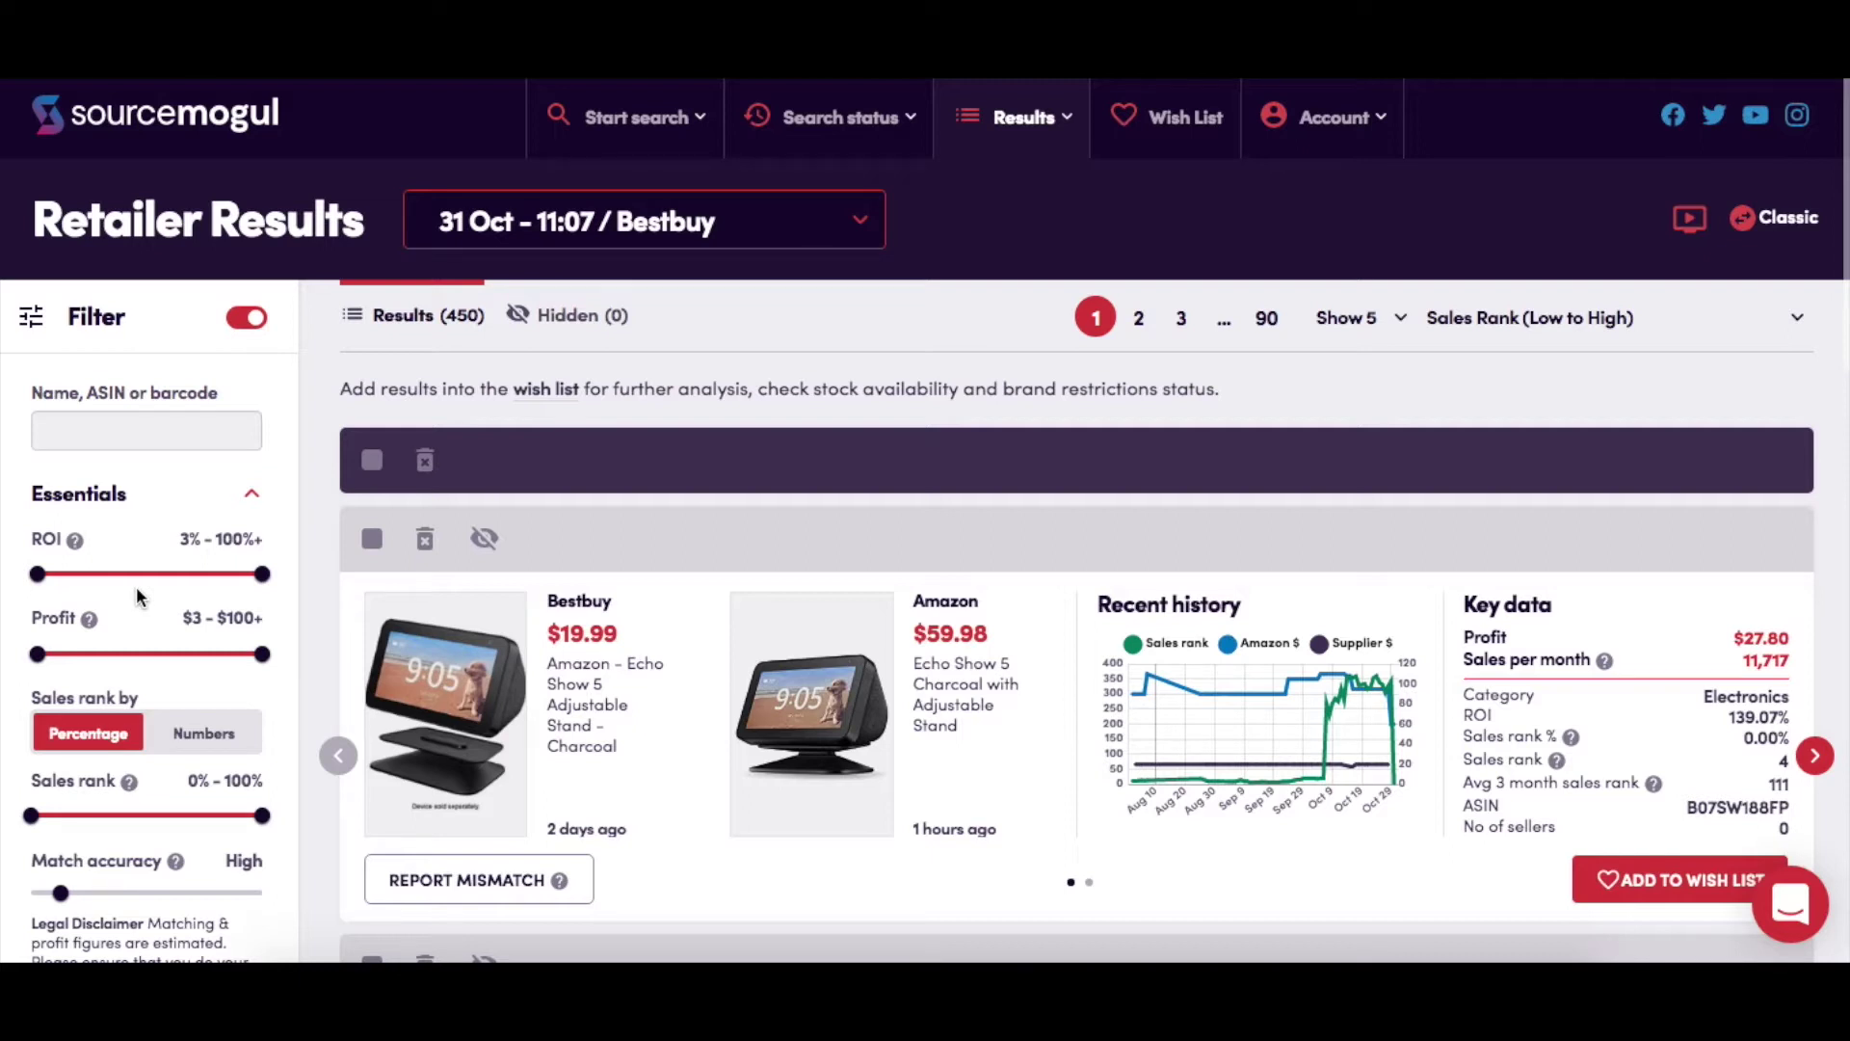
# Start a name/ASIN/barcode search and switch sales rank filtering to absolute numbers, then back to percentages
pyautogui.click(105, 431)
pyautogui.click(50, 420)
pyautogui.moveTo(75, 539)
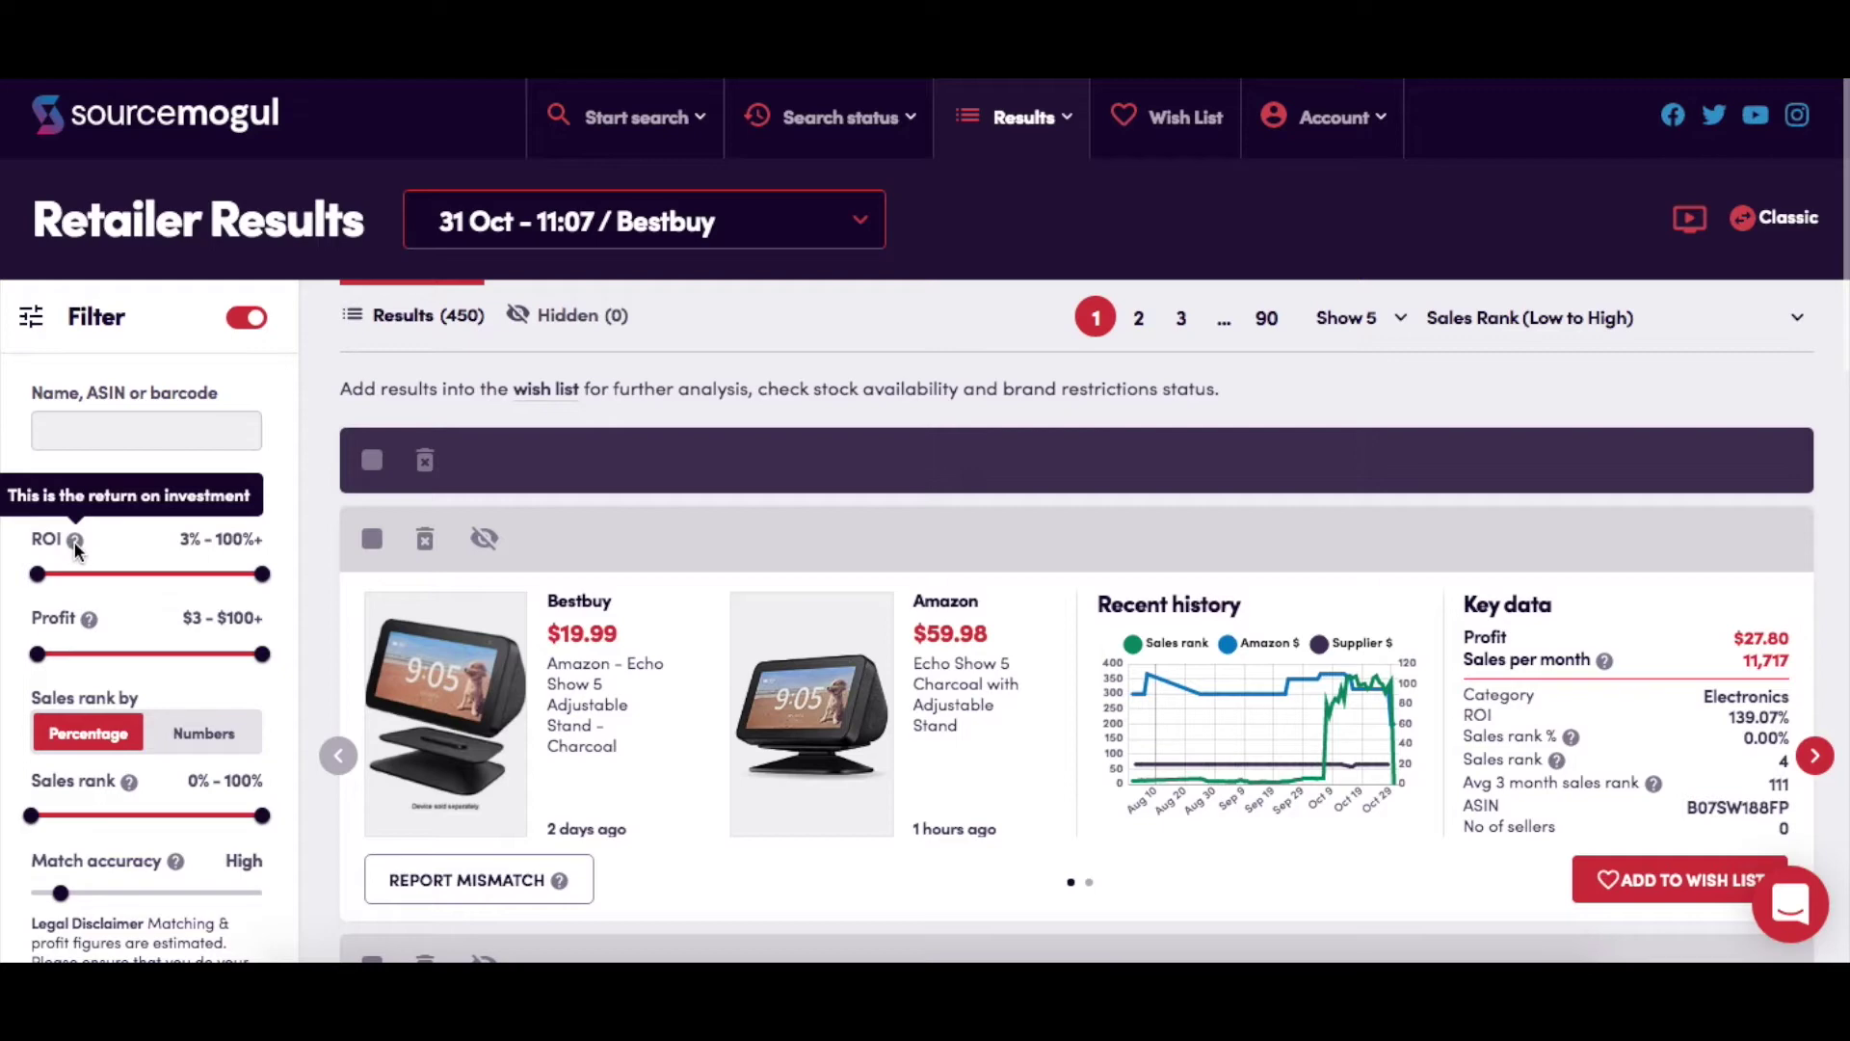
pyautogui.scroll(-2, 116, 587)
pyautogui.scroll(-3, 127, 586)
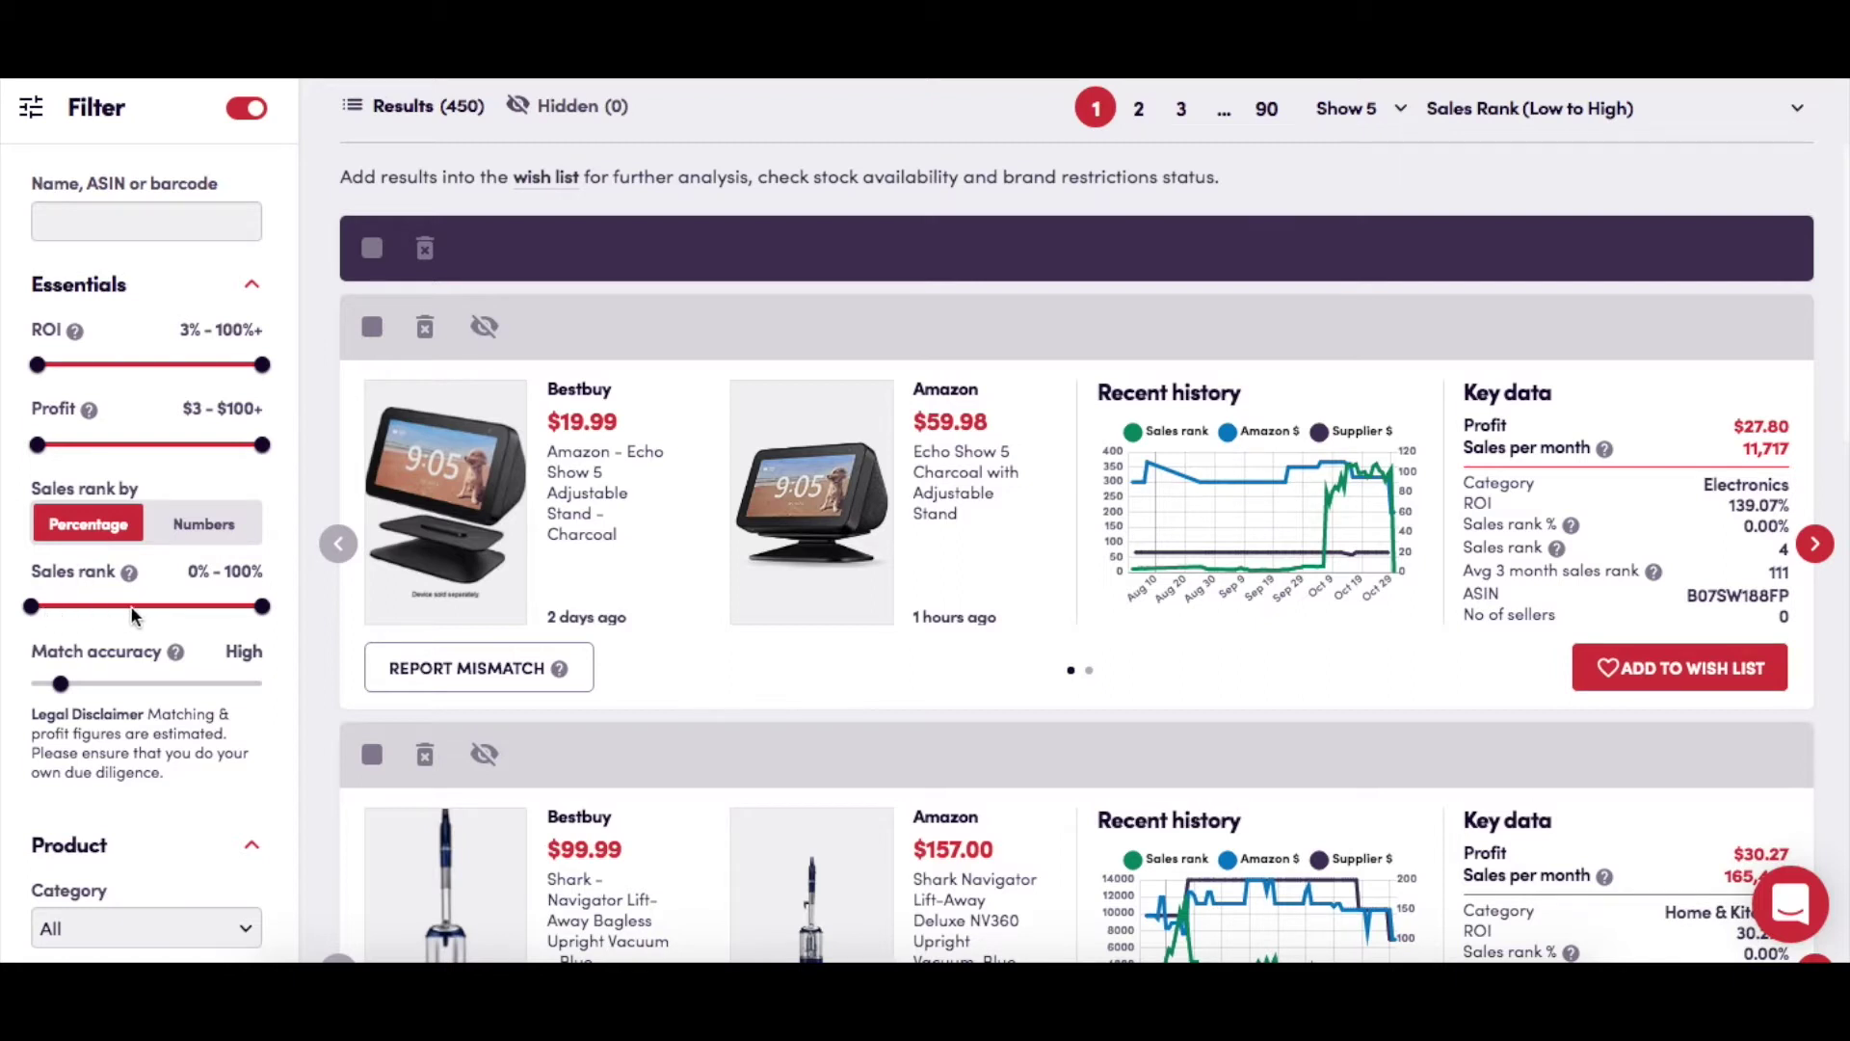
pyautogui.click(196, 524)
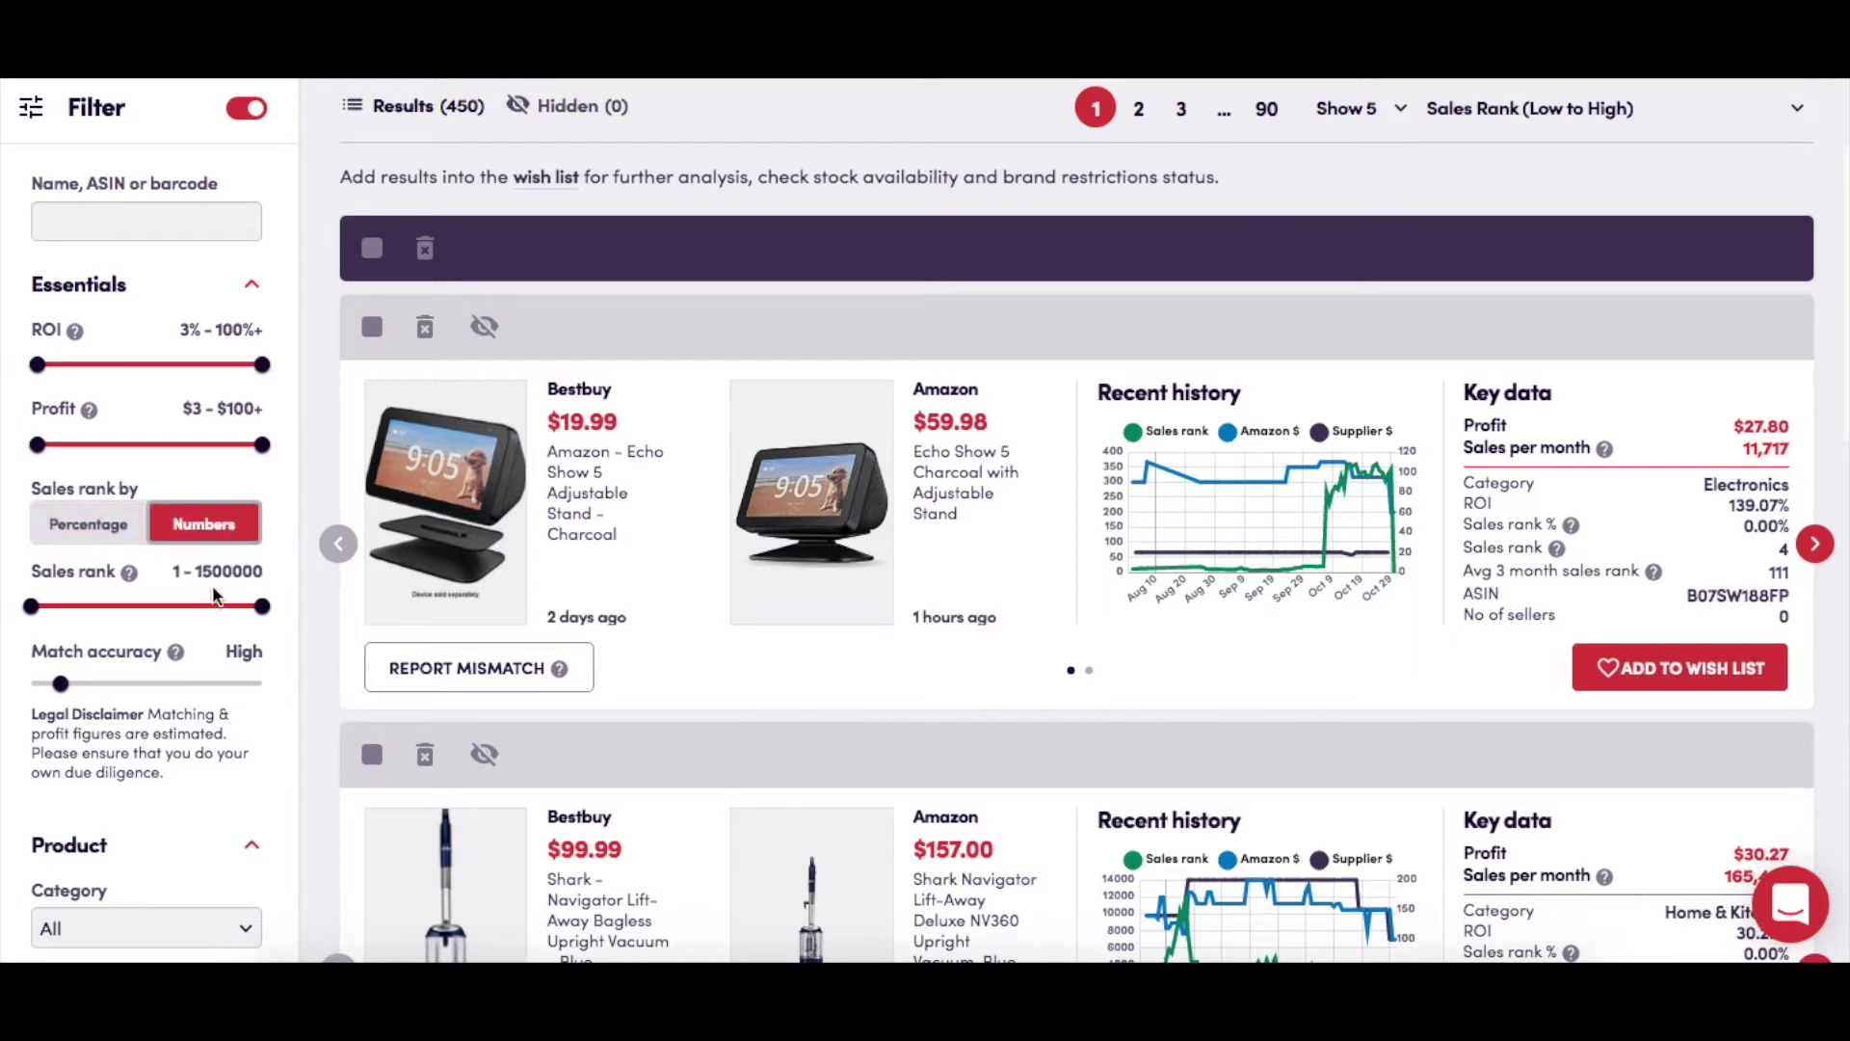
pyautogui.click(95, 533)
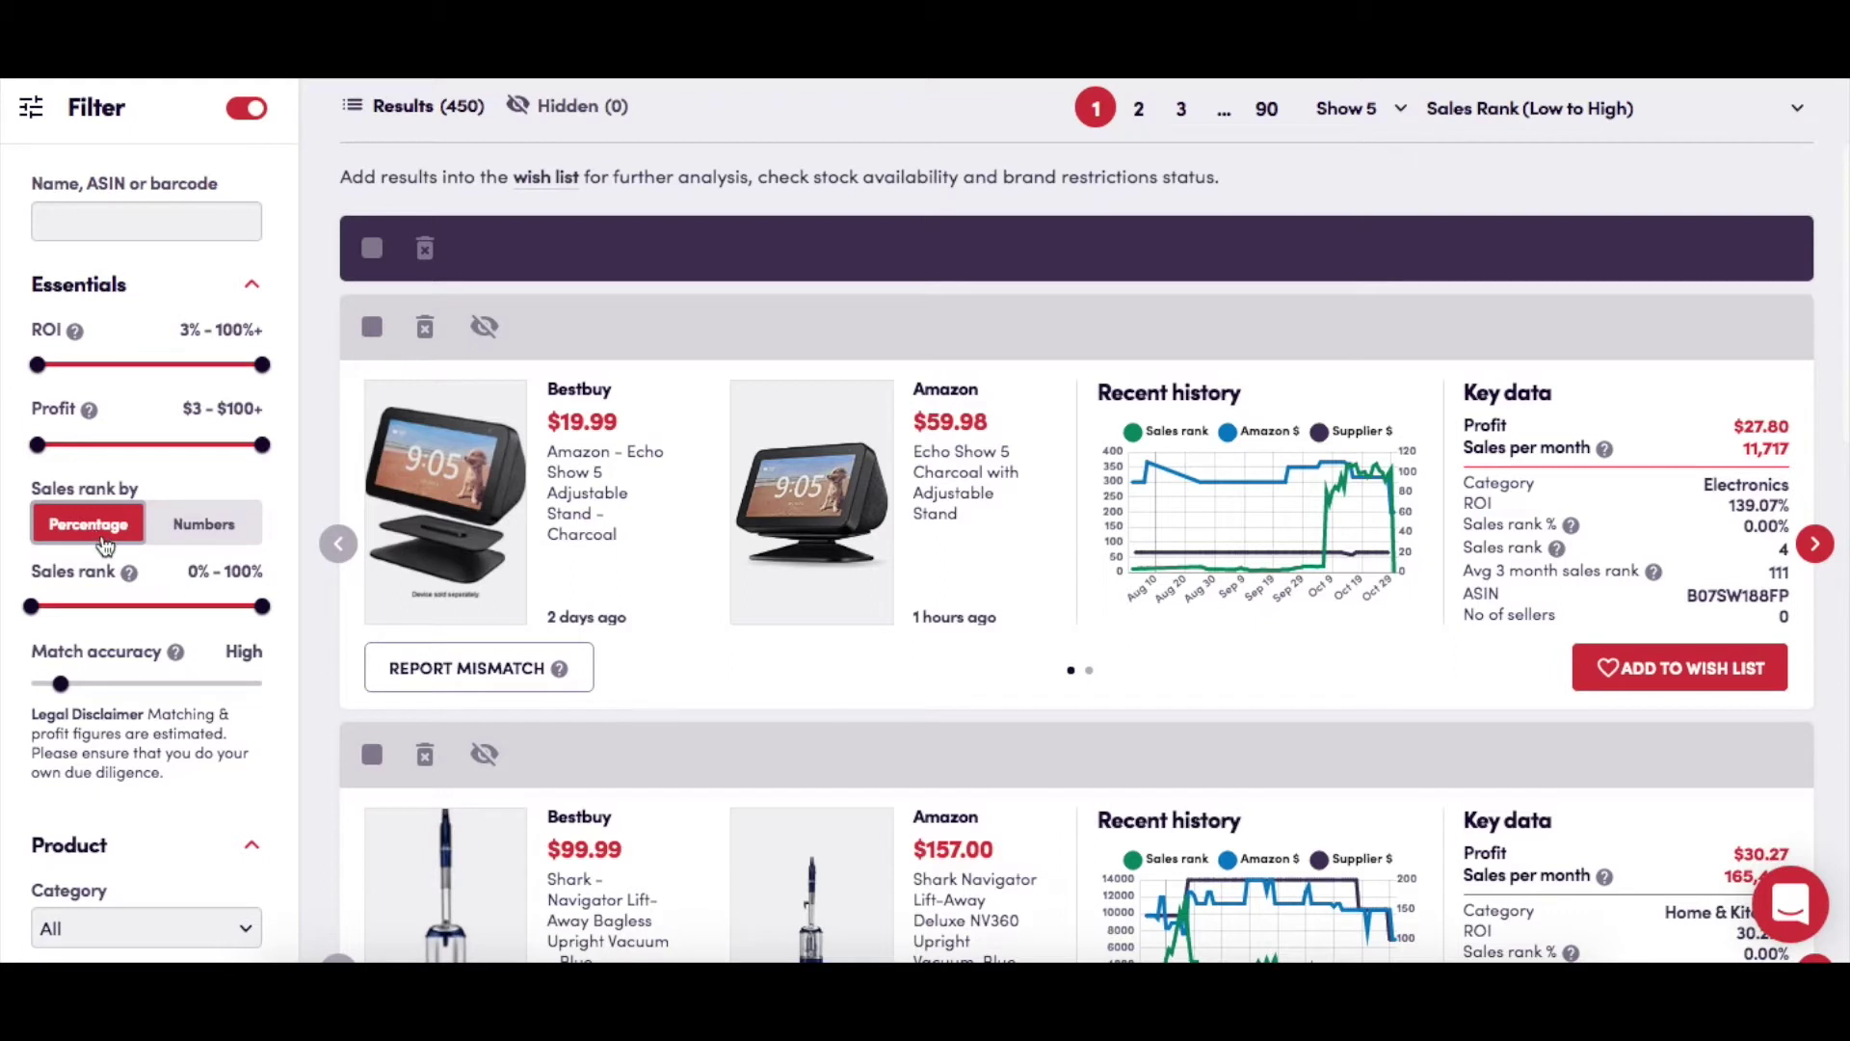
pyautogui.scroll(-1, 177, 560)
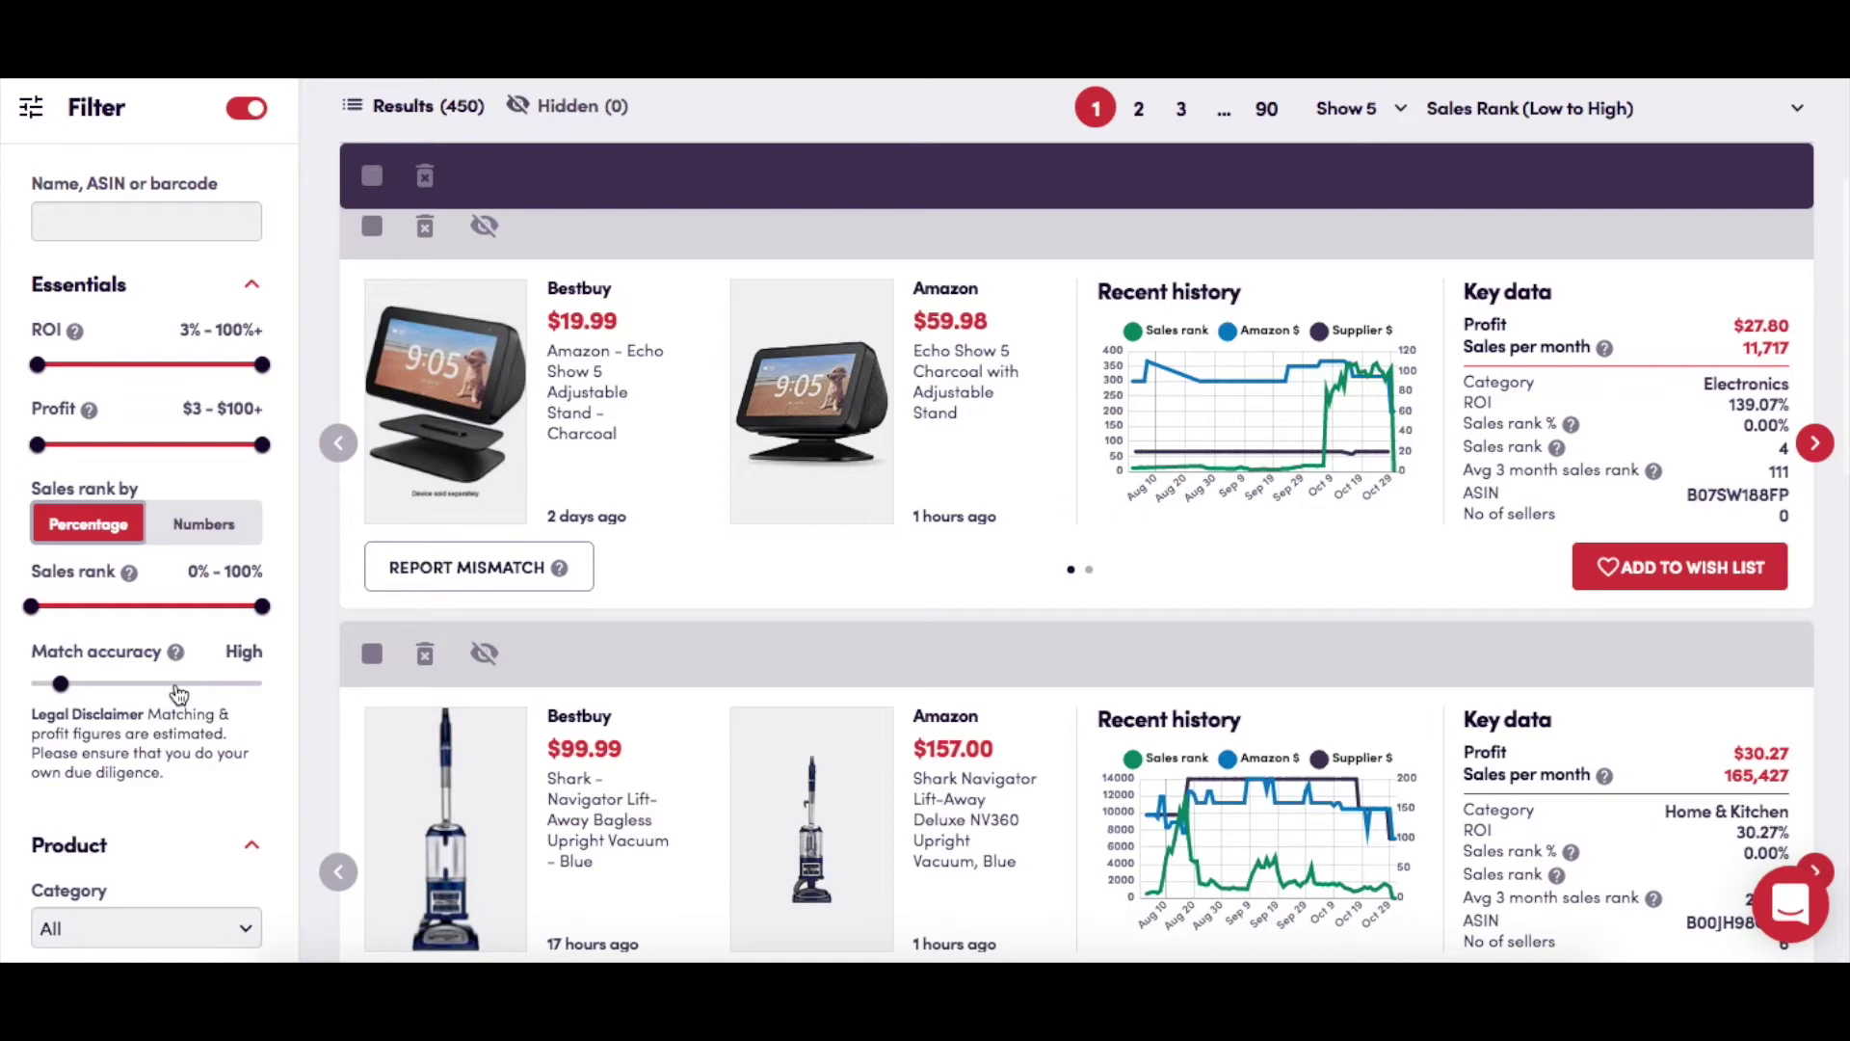
pyautogui.scroll(-5, 218, 731)
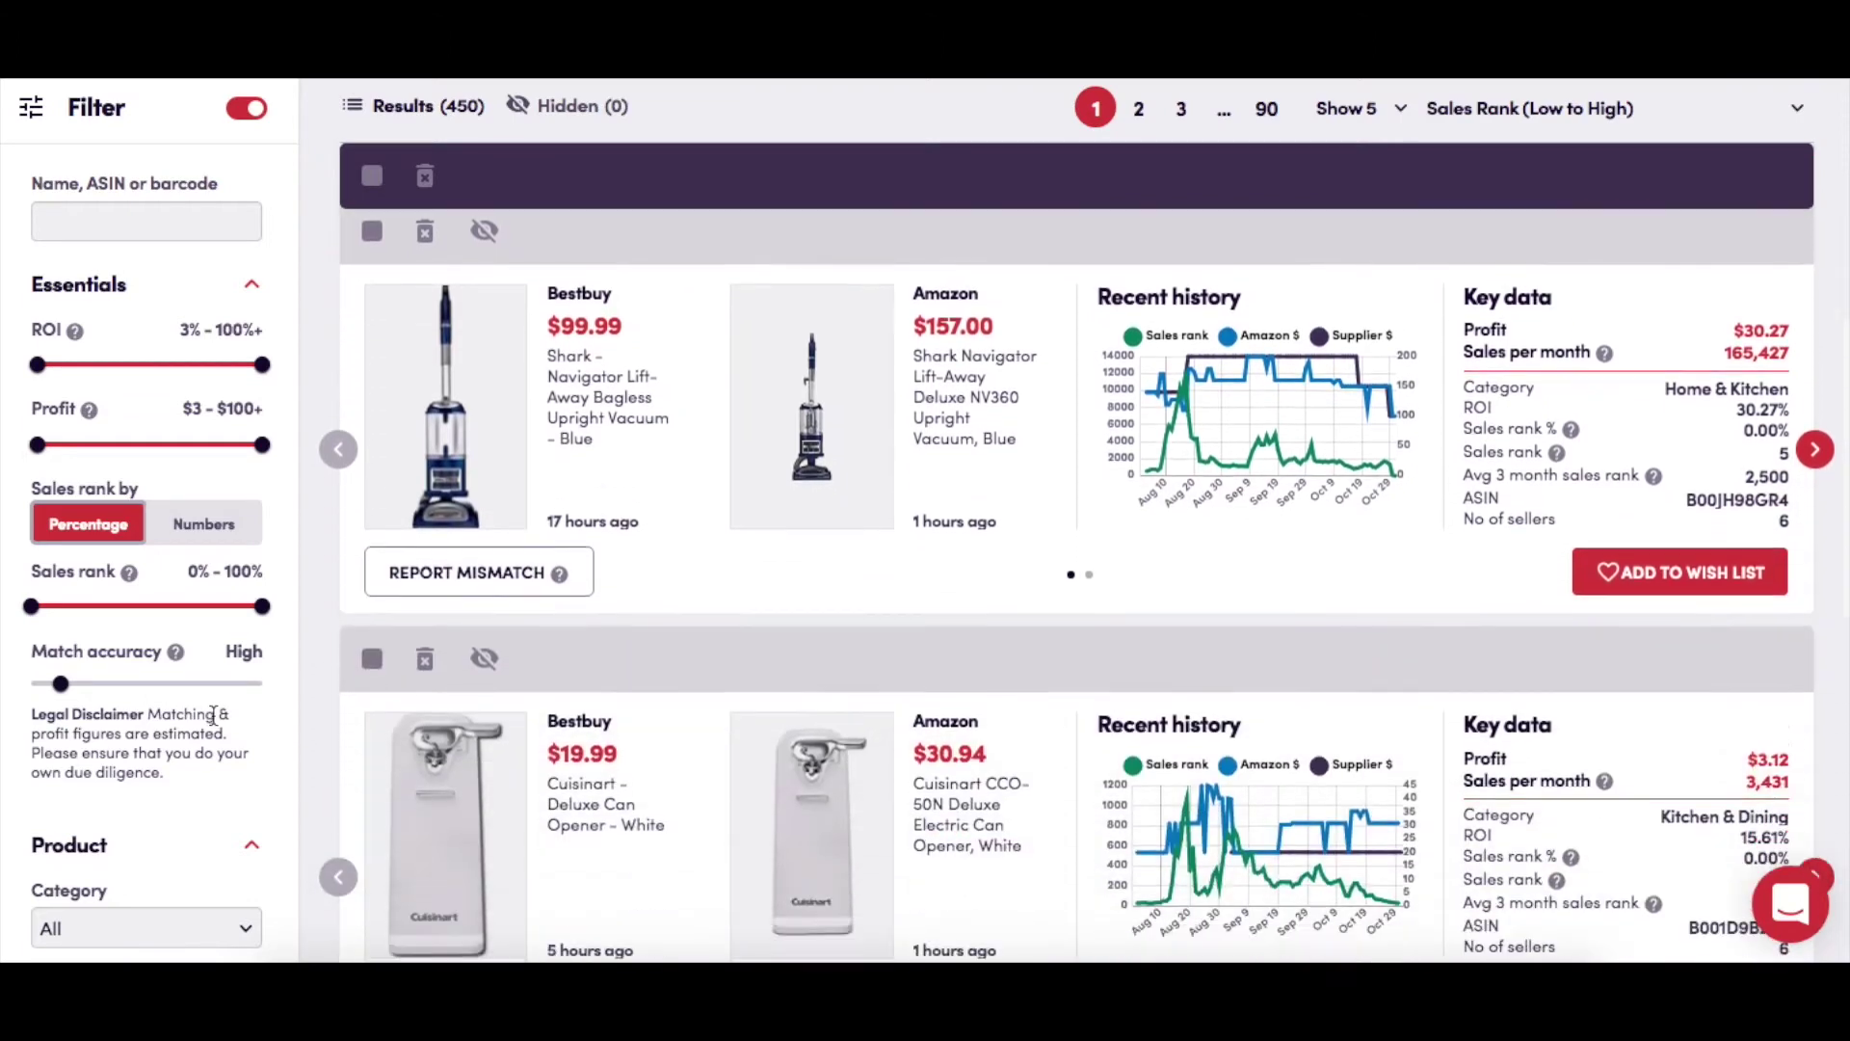
pyautogui.scroll(-3, 218, 730)
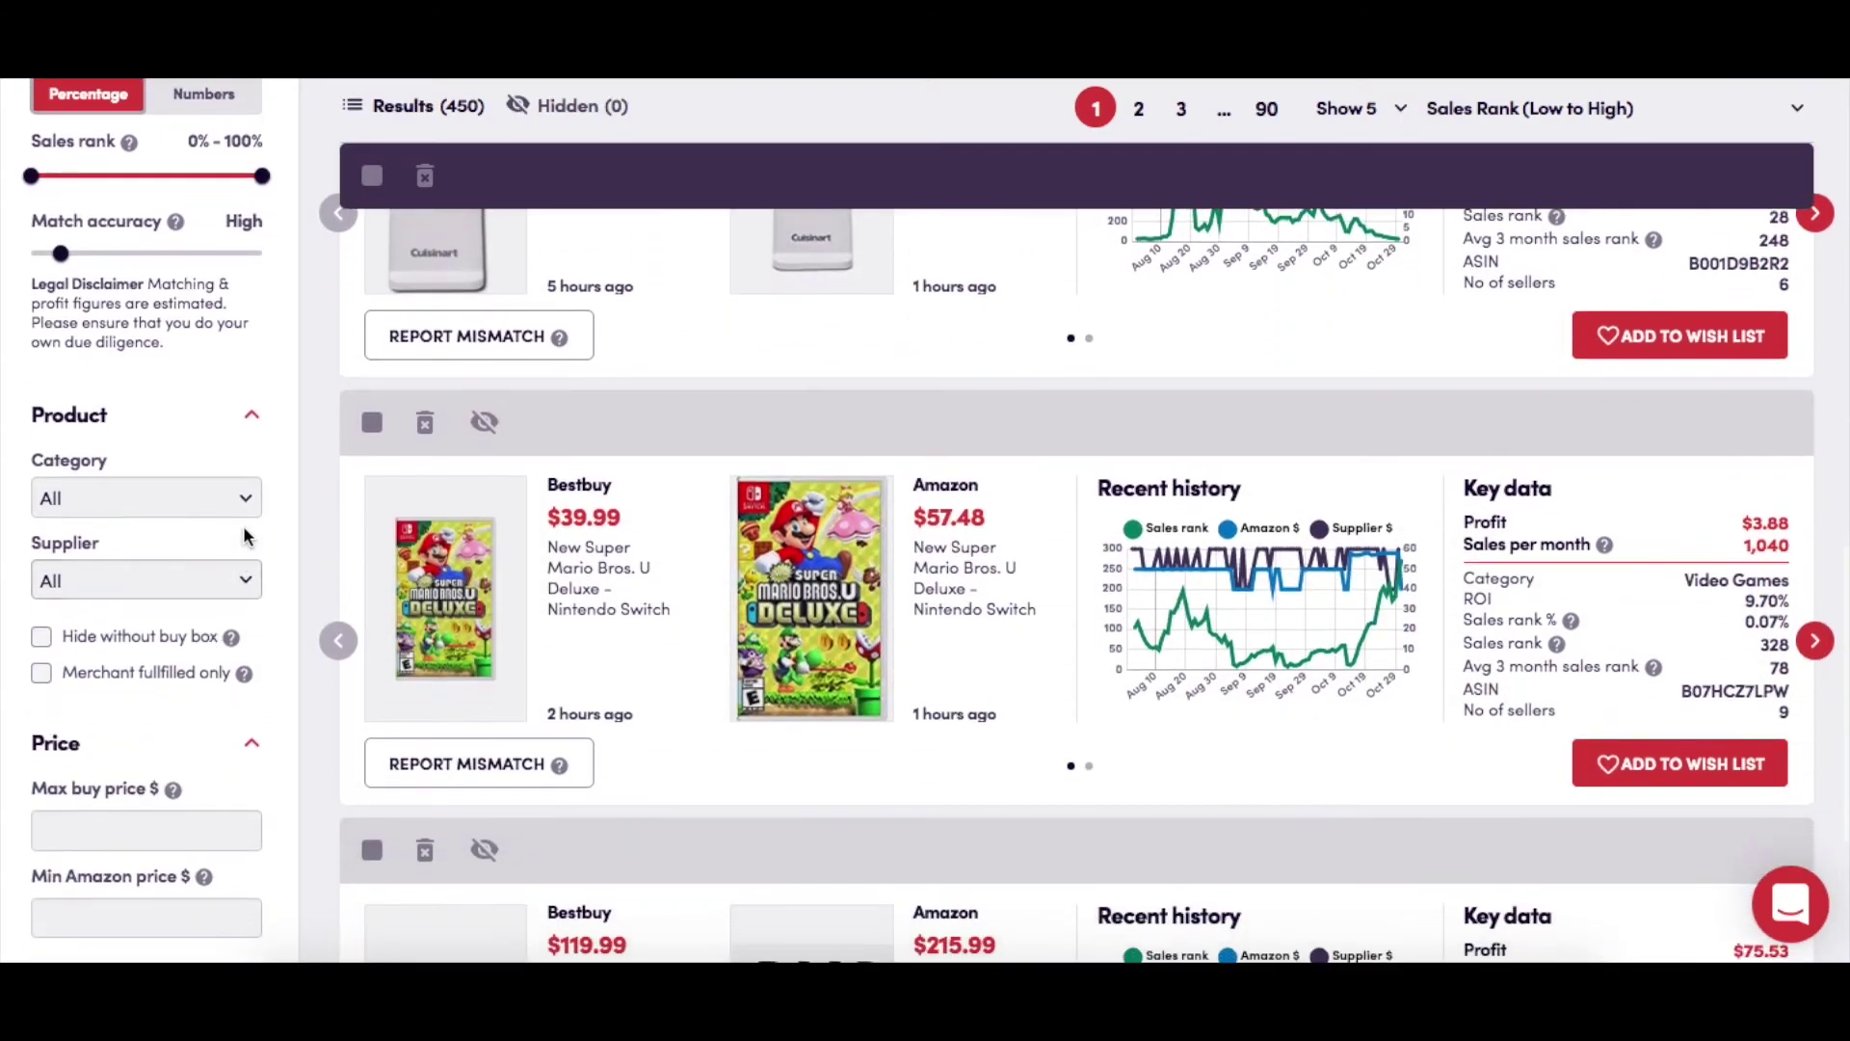
# Review the product category list, keeping All, and toggle hiding results without a buy box
pyautogui.click(248, 500)
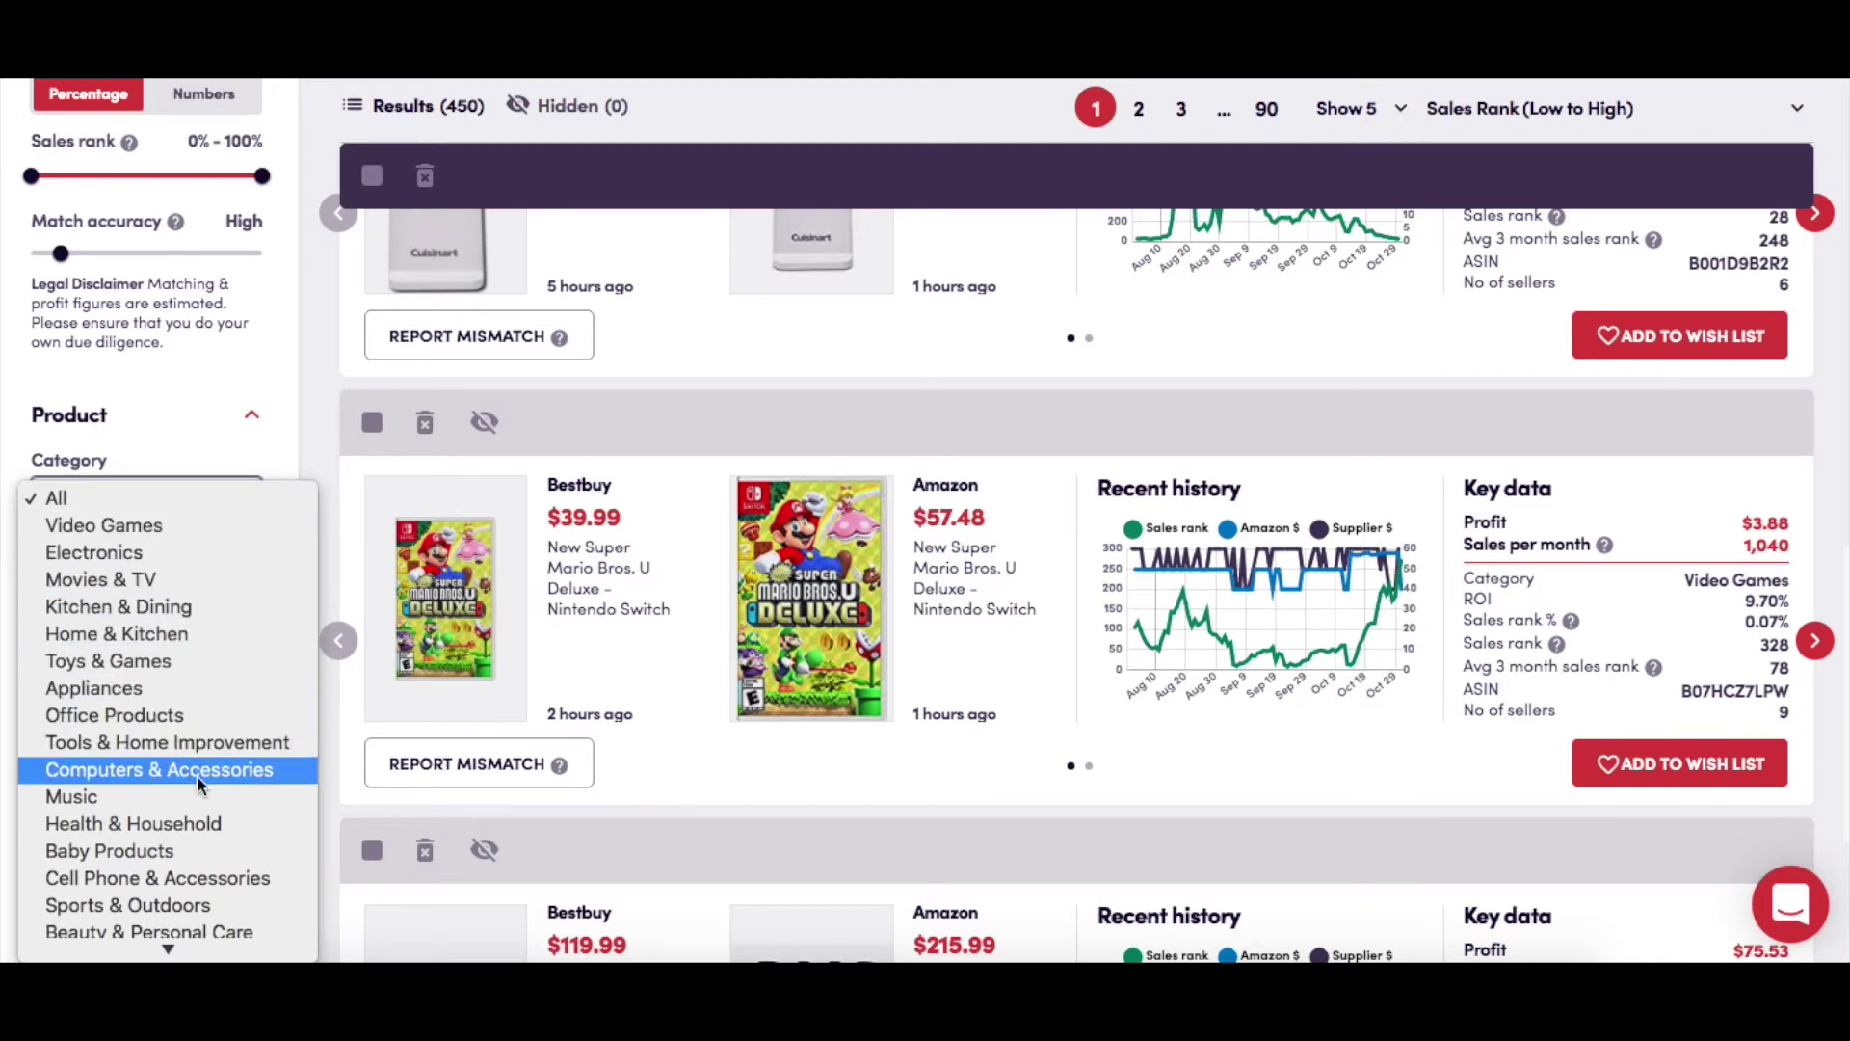
pyautogui.click(162, 434)
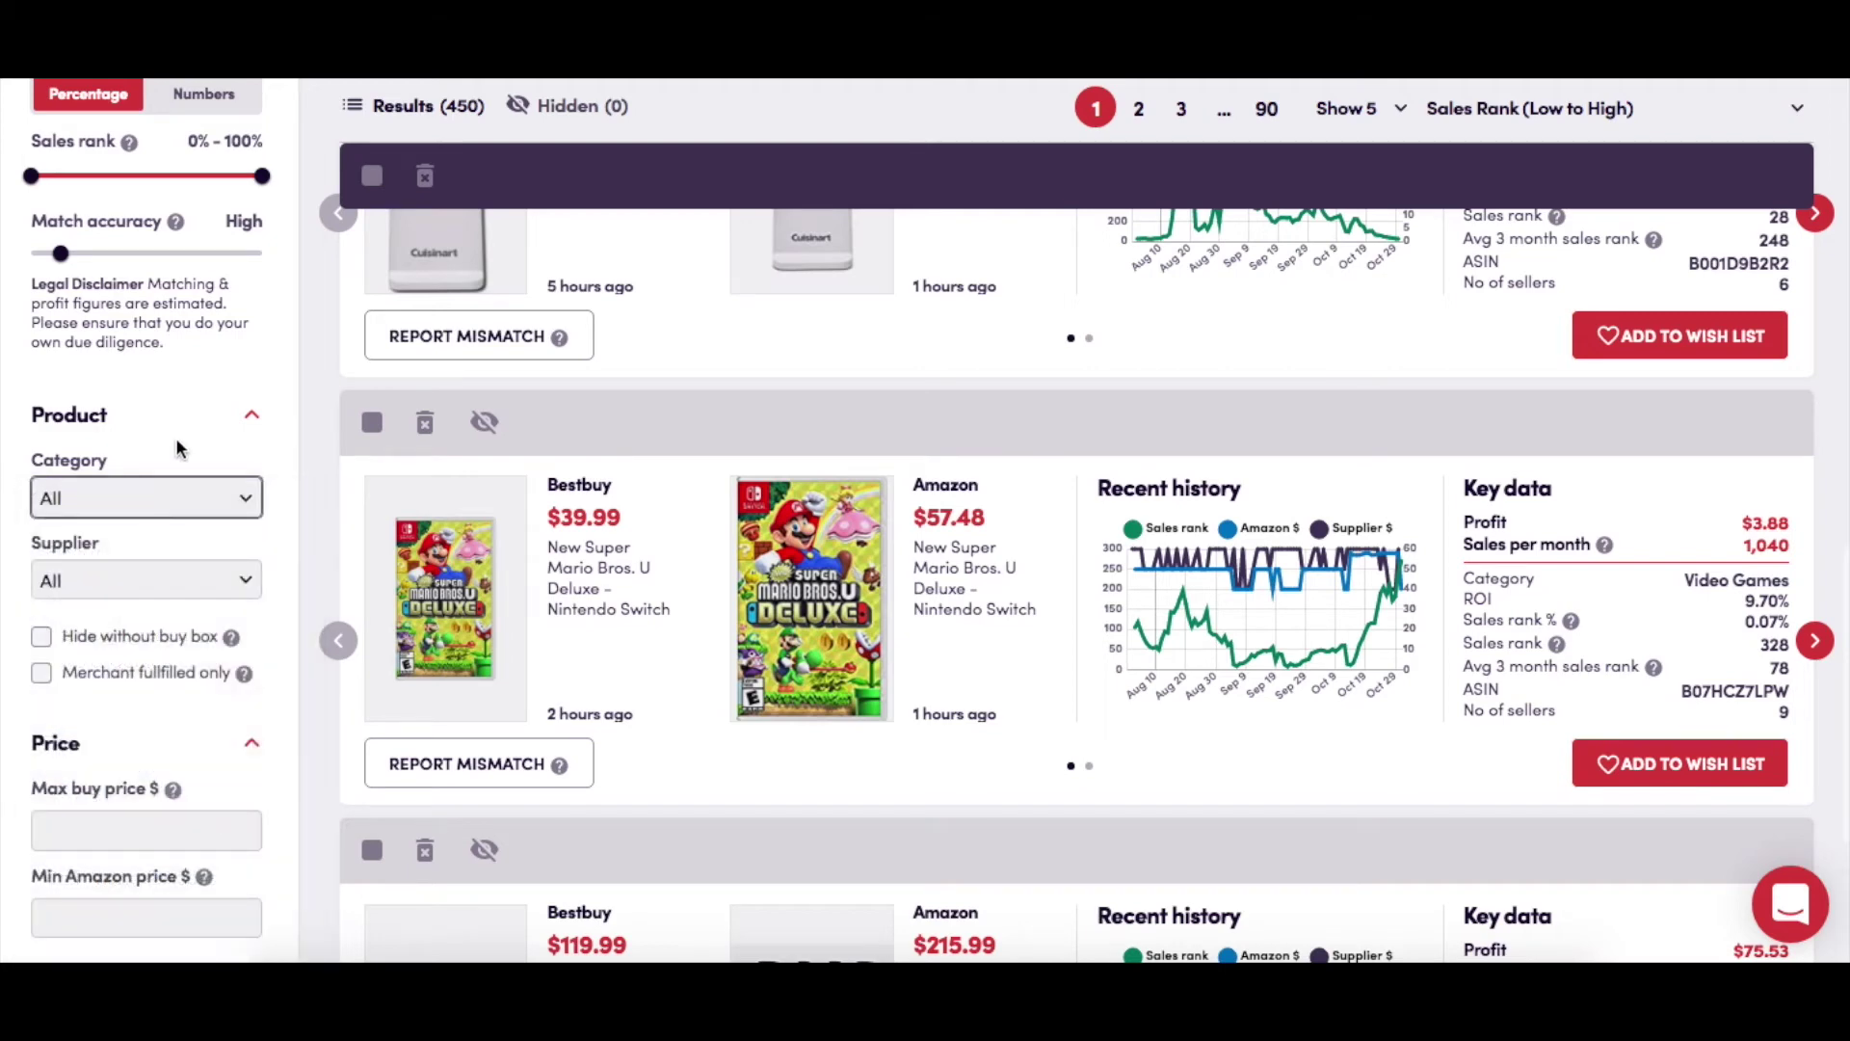
pyautogui.click(247, 583)
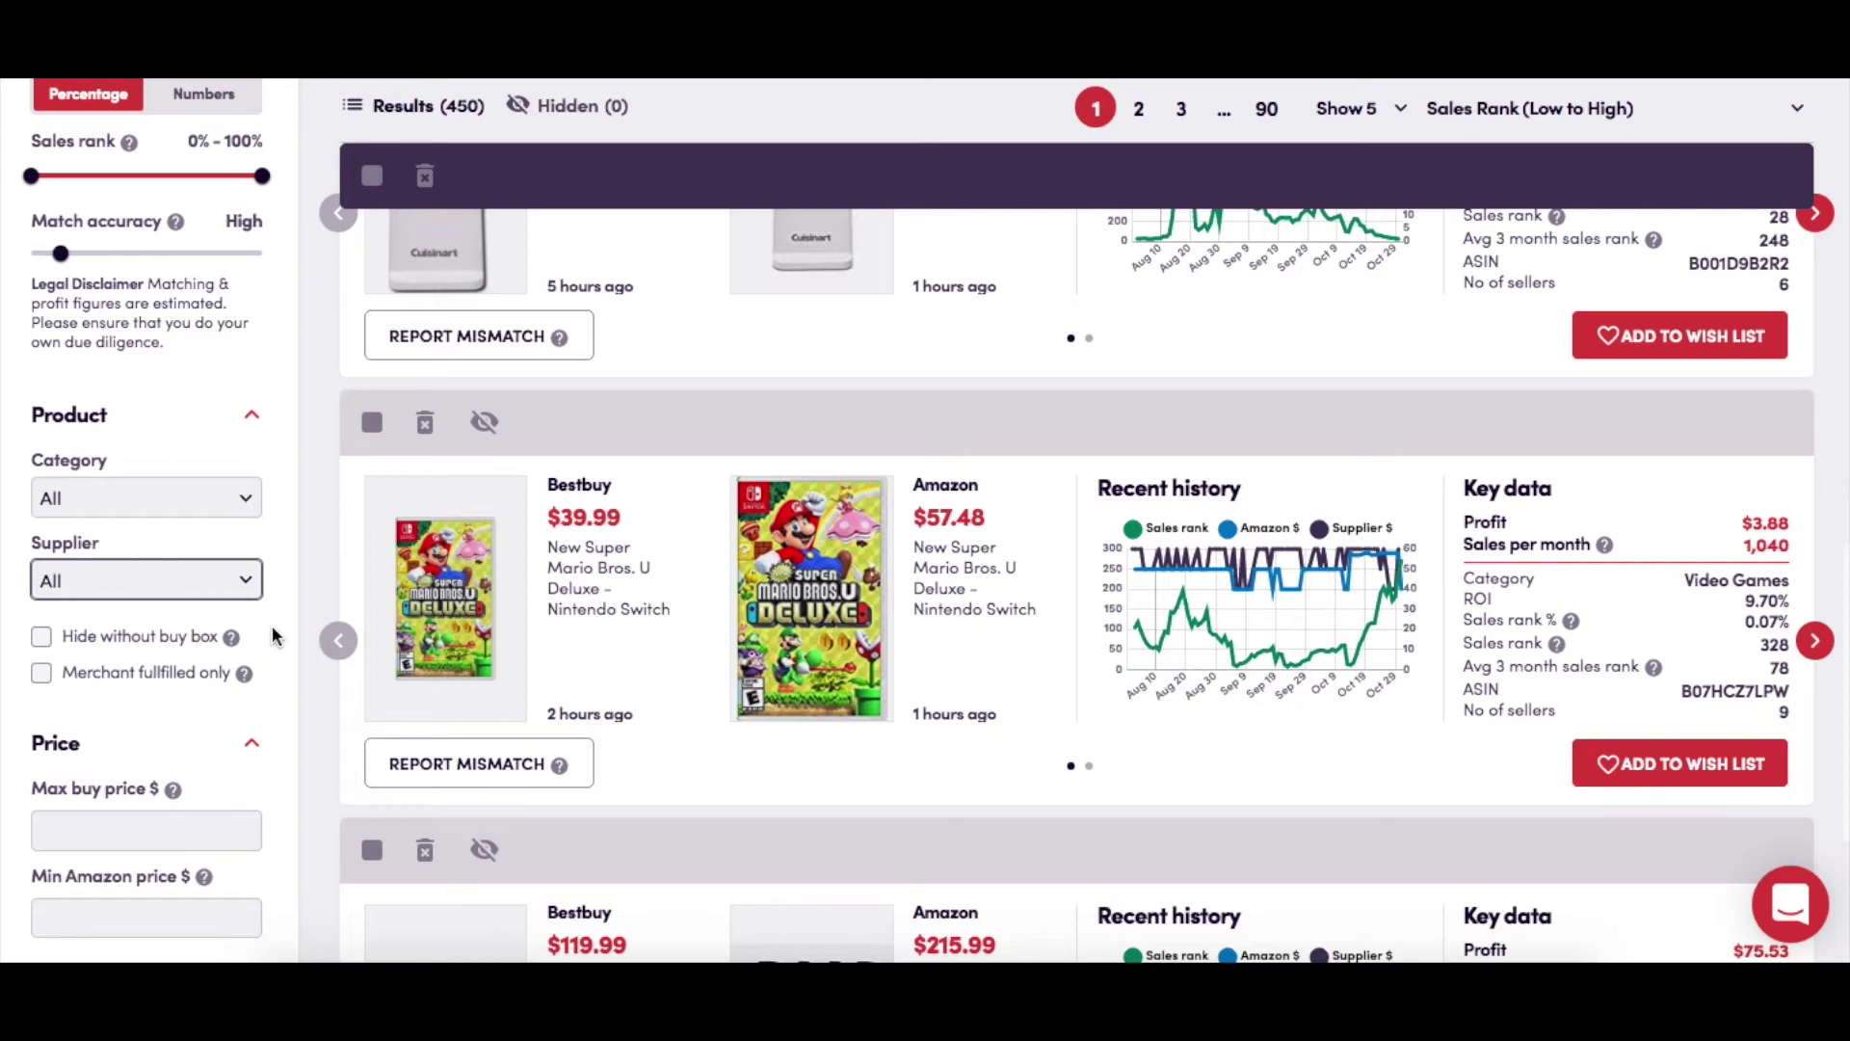
pyautogui.scroll(-1, 272, 625)
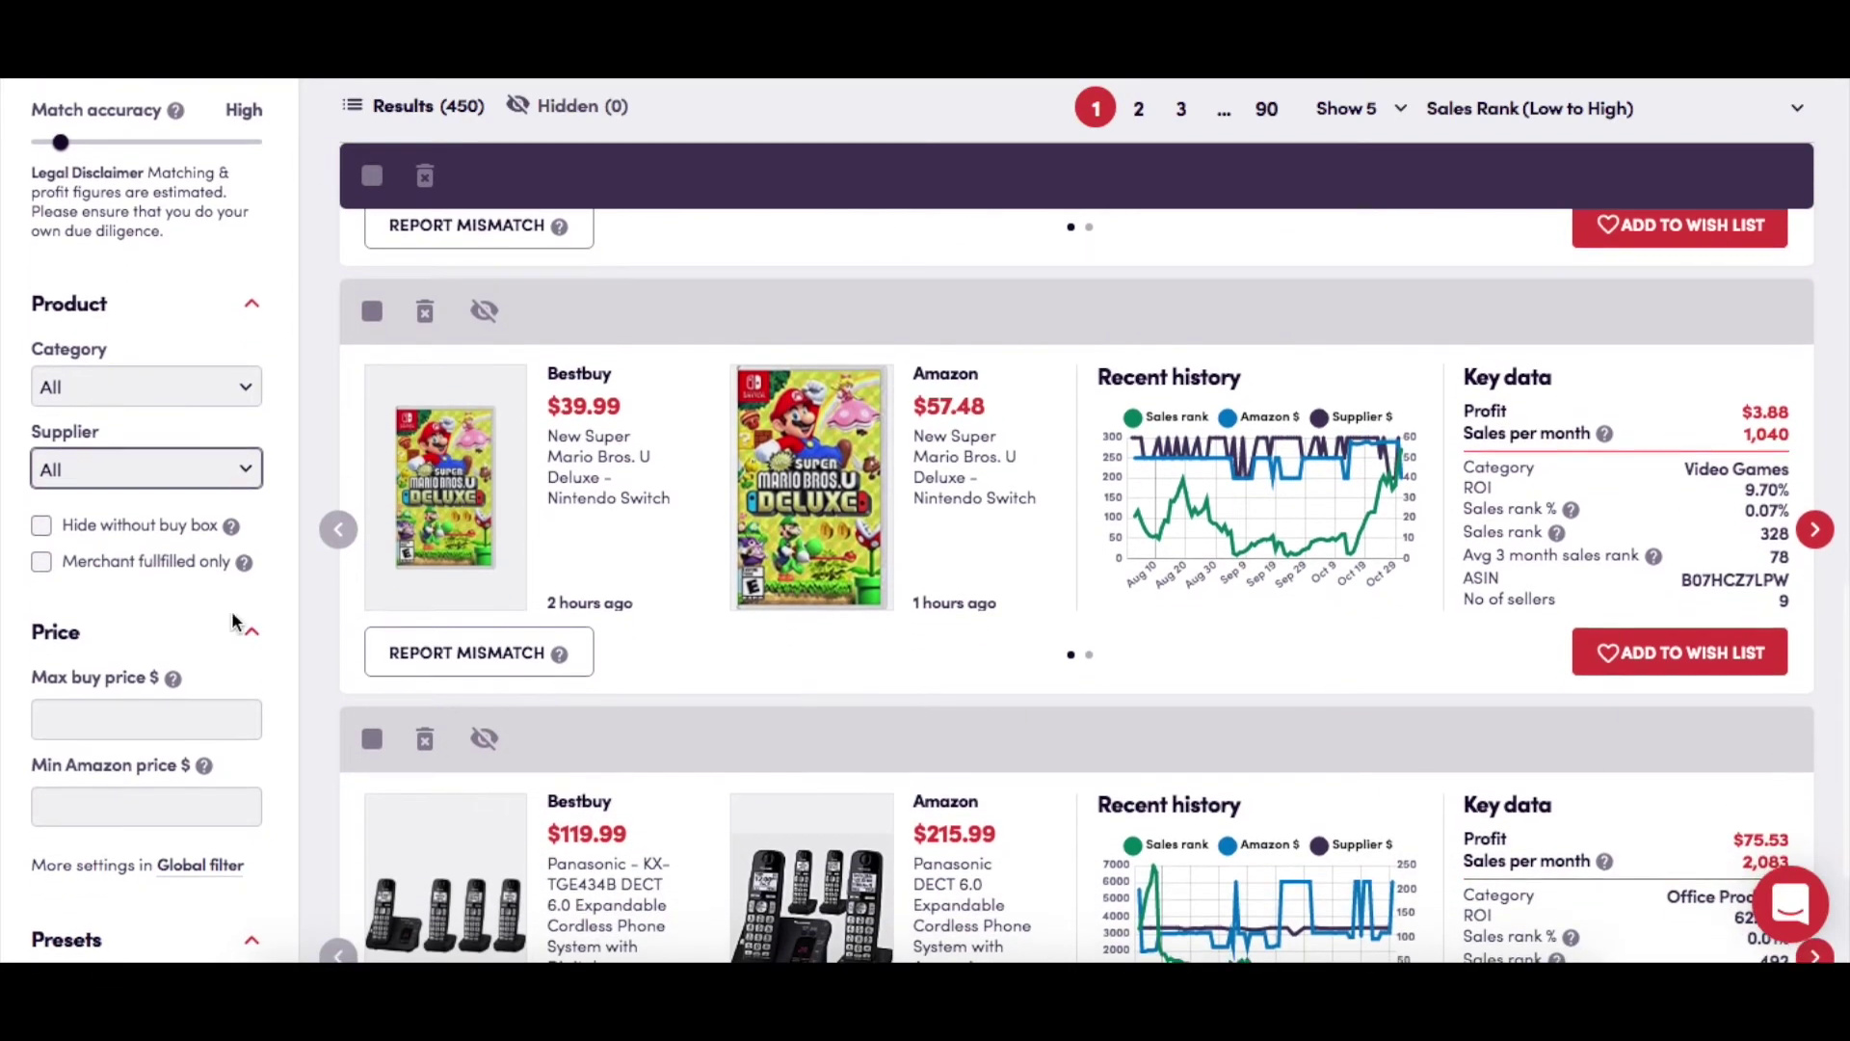
pyautogui.click(40, 525)
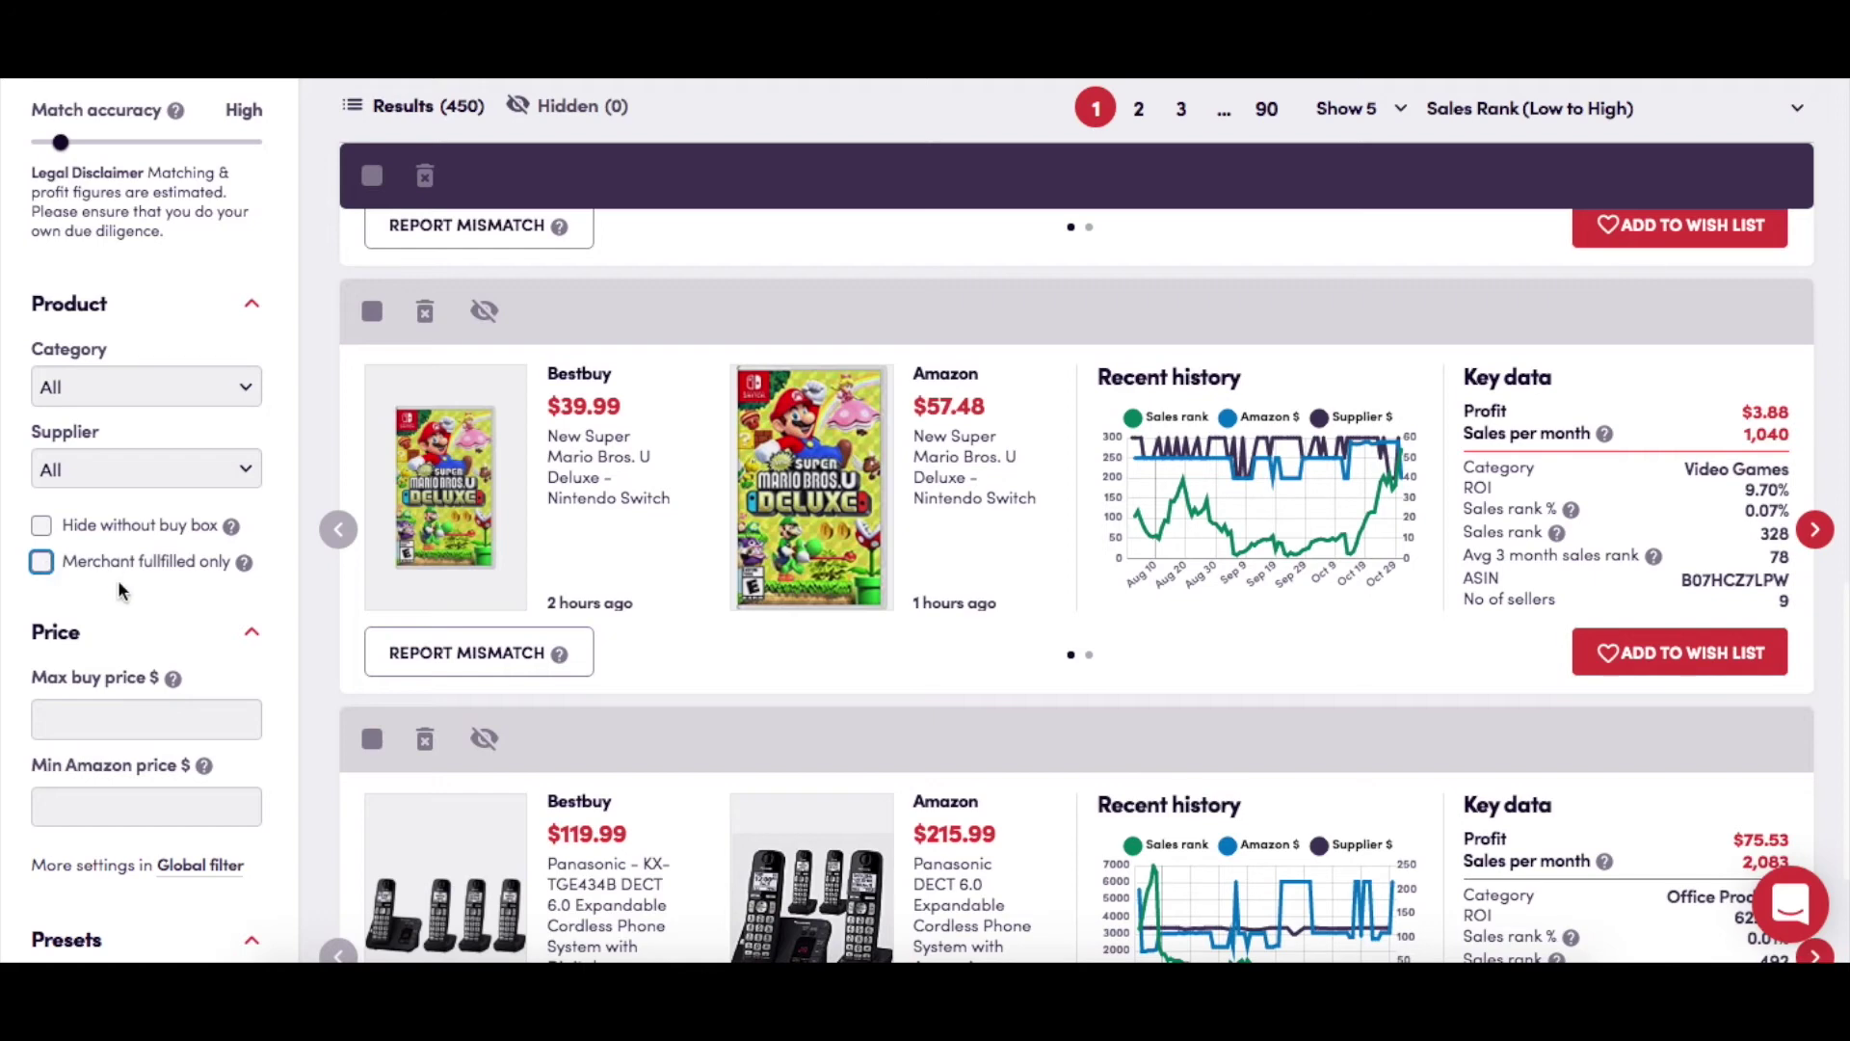
pyautogui.scroll(-3, 173, 583)
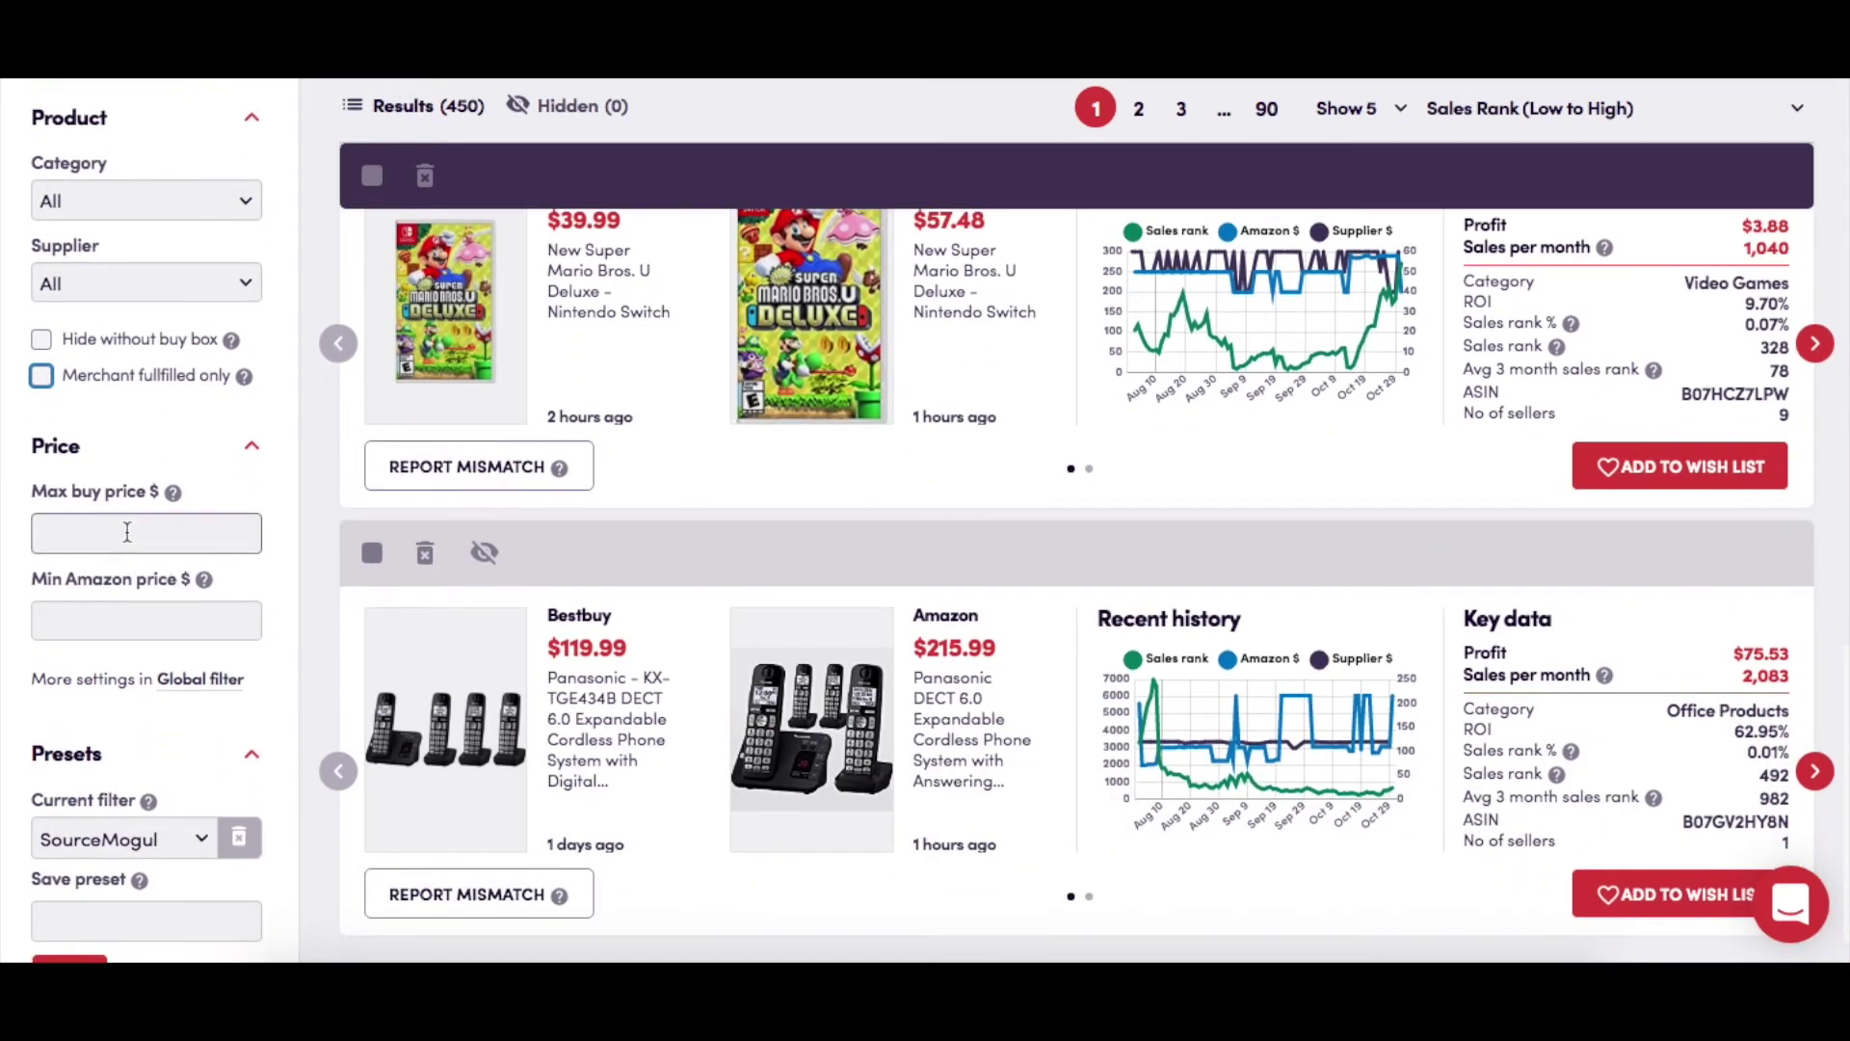
# Go to the maximum buy price and minimum Amazon price fields, then trigger SAVE under Save preset
pyautogui.click(127, 532)
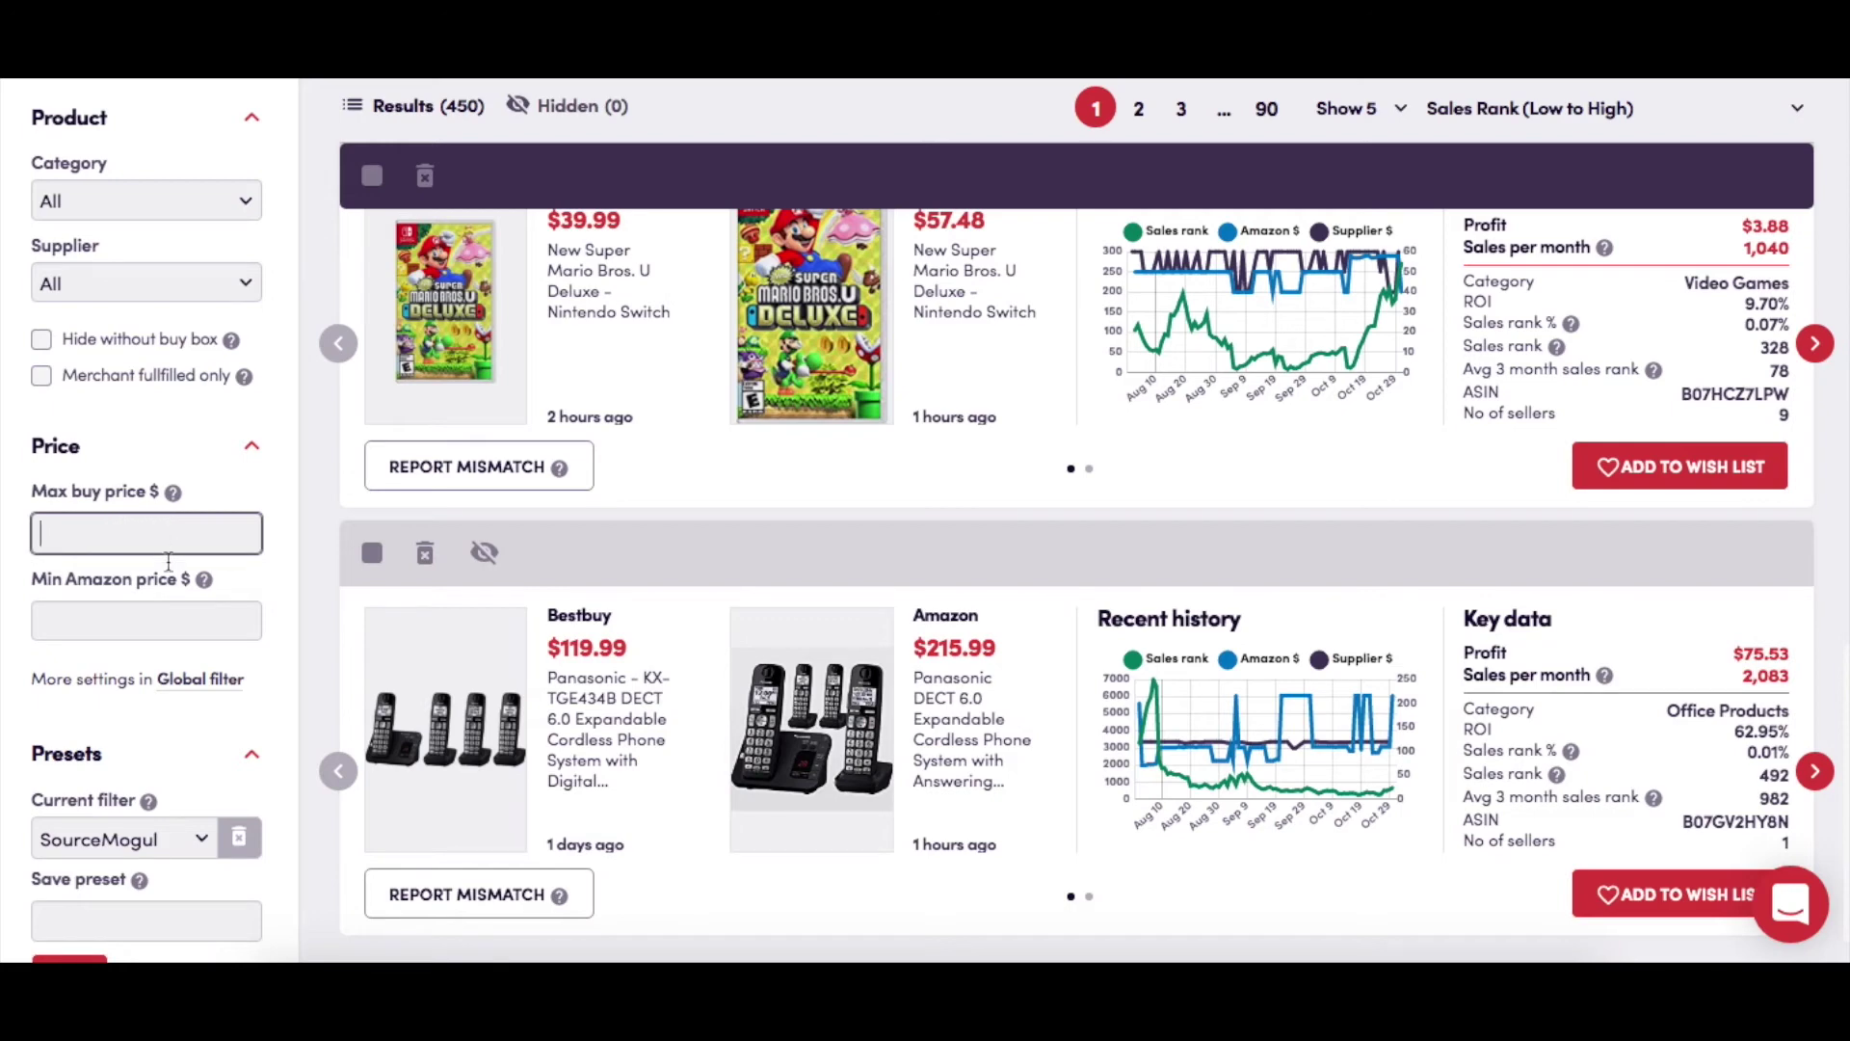
pyautogui.click(113, 623)
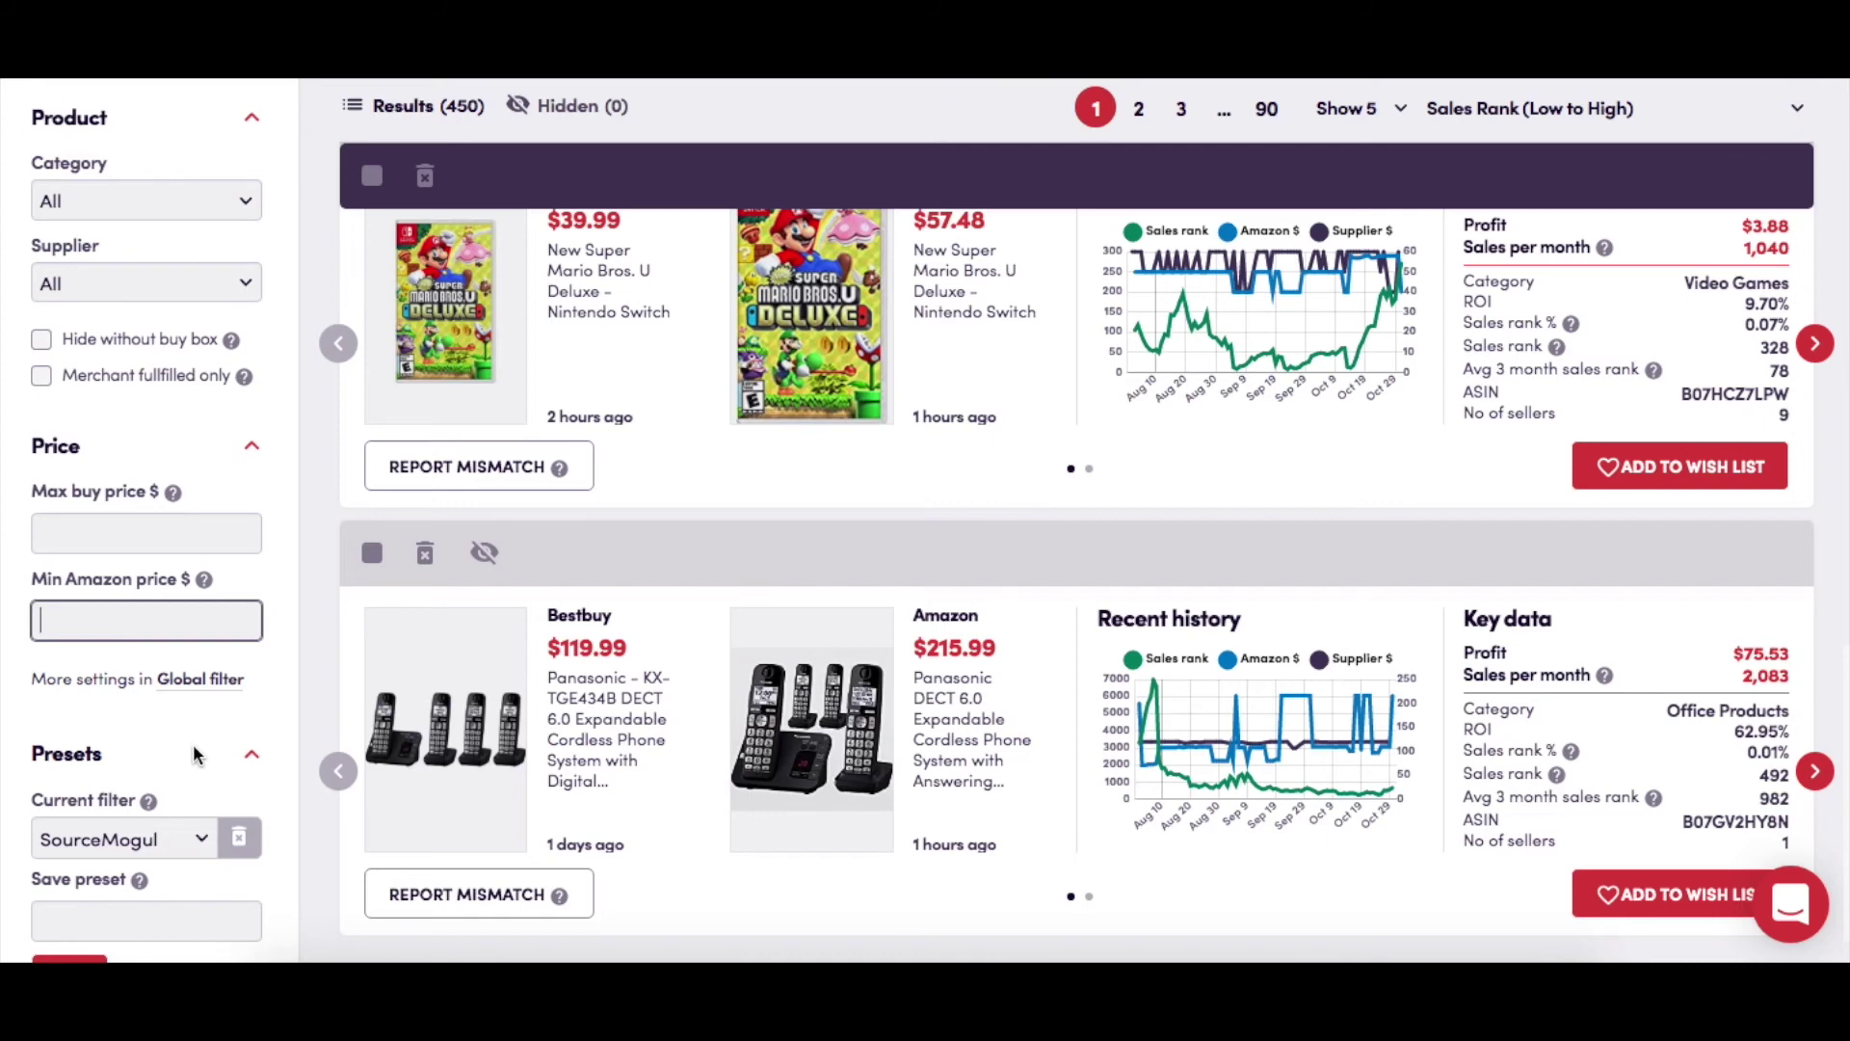
pyautogui.scroll(-1, 194, 753)
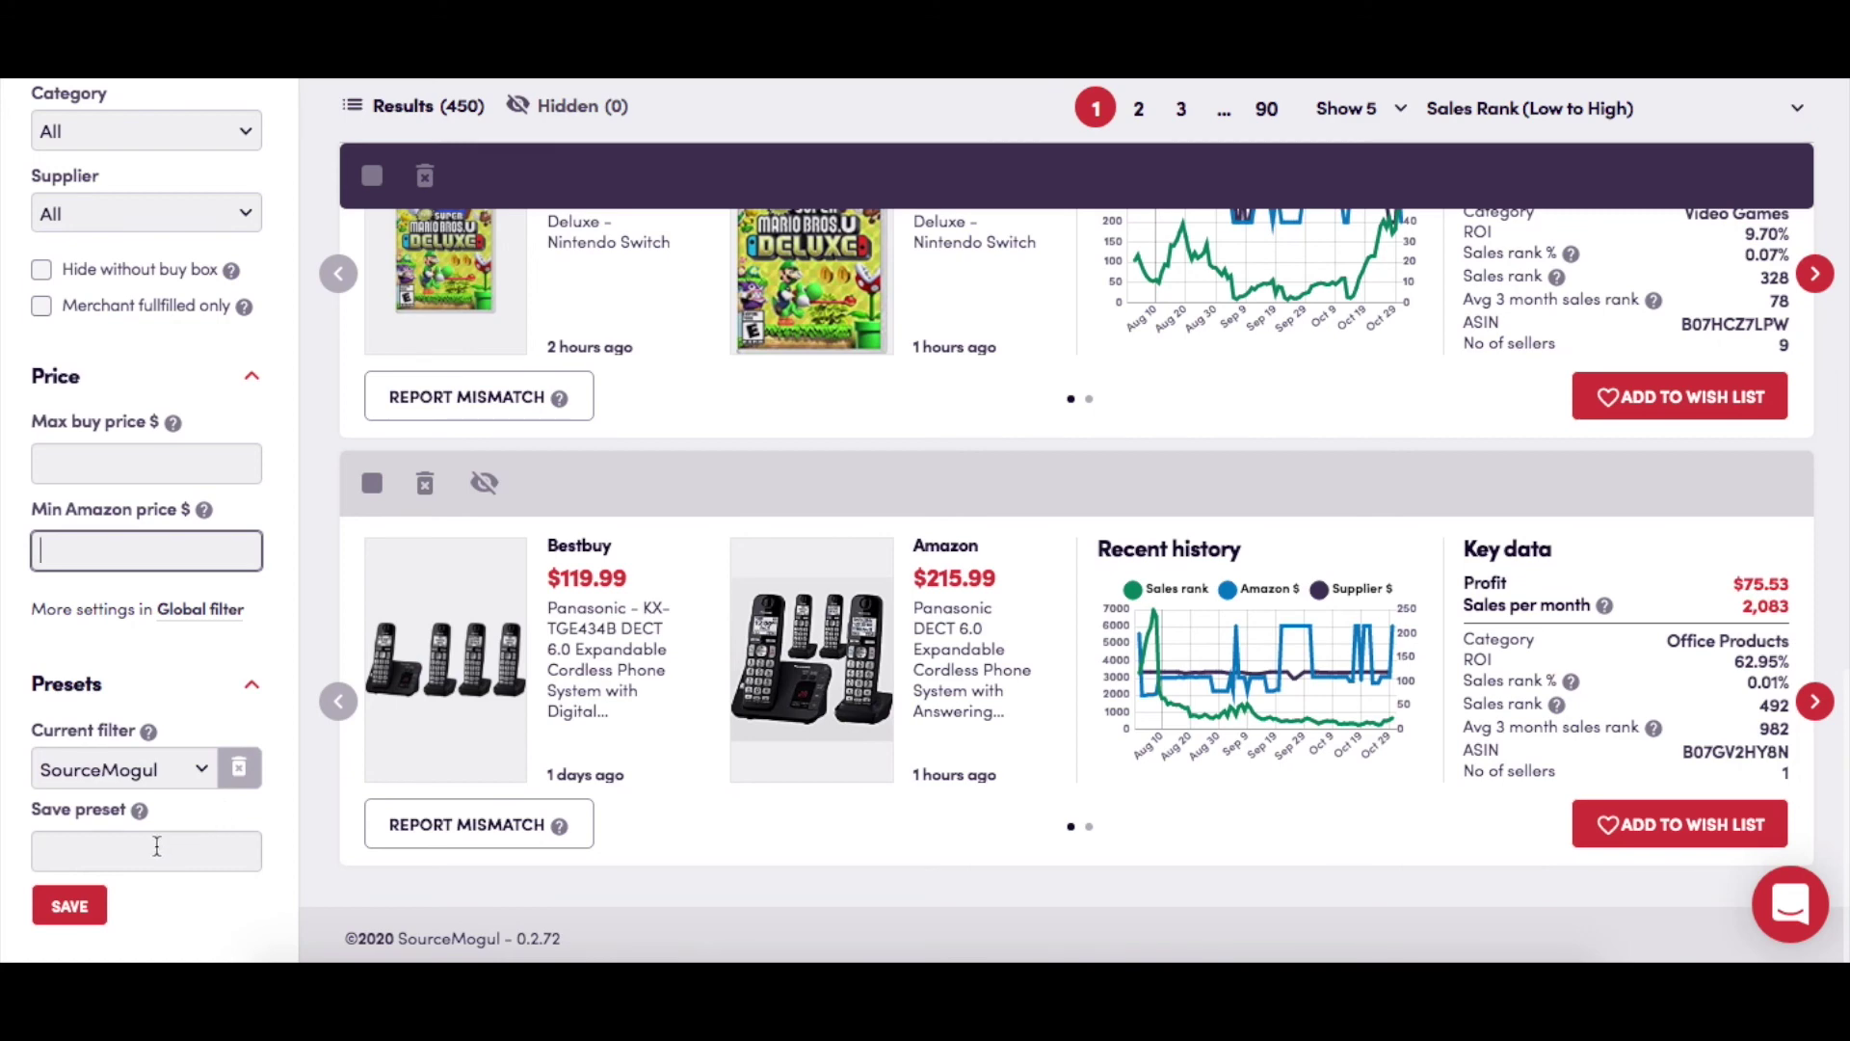
pyautogui.click(72, 920)
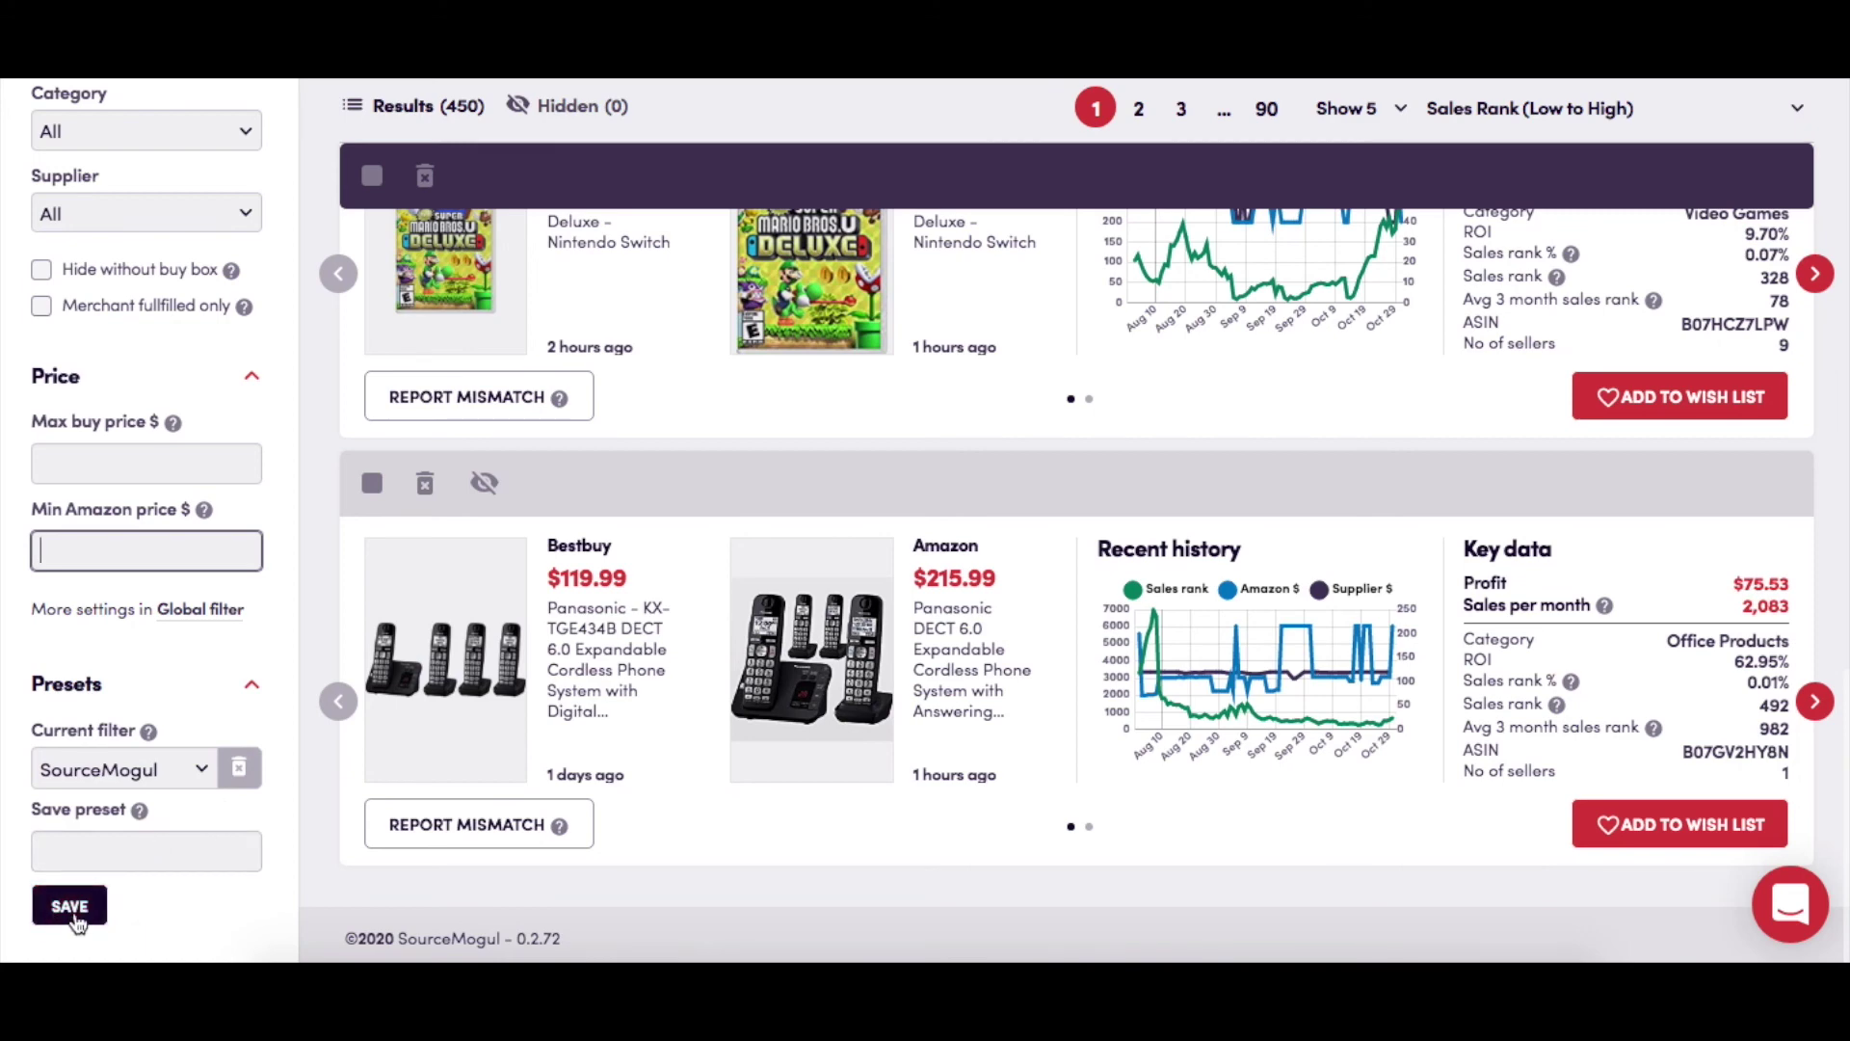